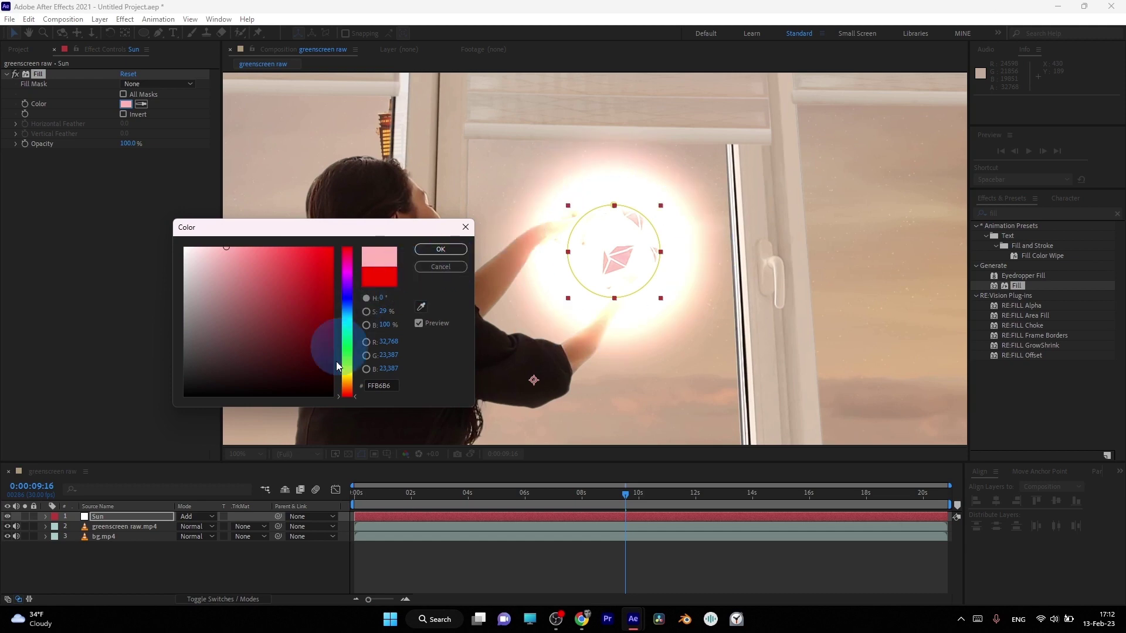
Shift the Sun fill hue to orange, then preview the Sun's Position keyframes along its path
left_click(347, 382)
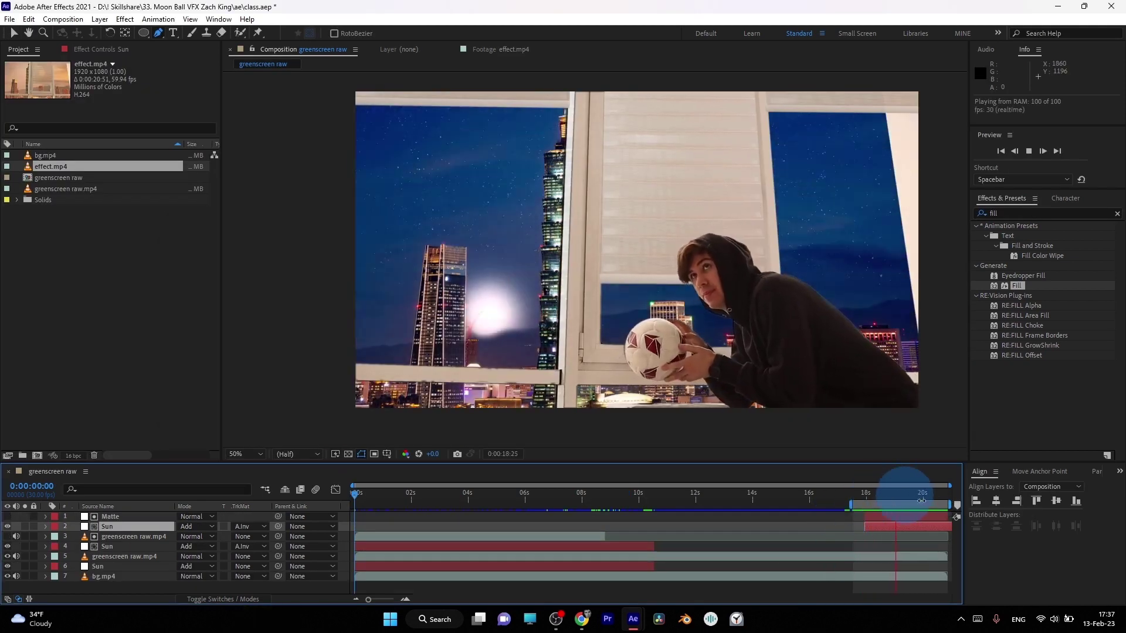
key("p")
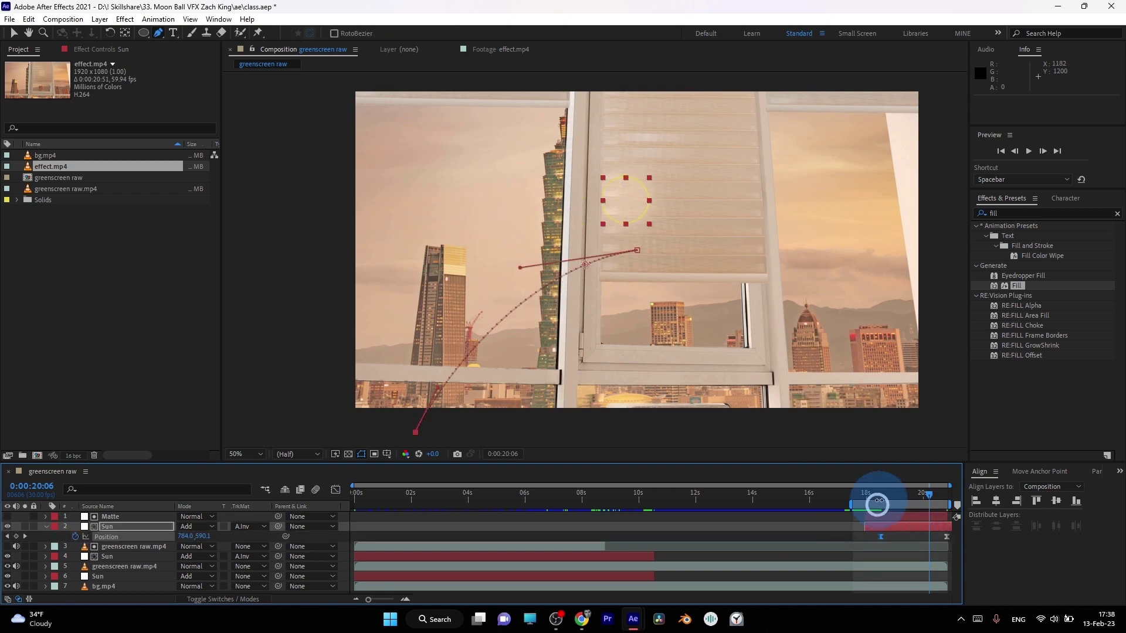
left_click_drag(882, 496, 905, 496)
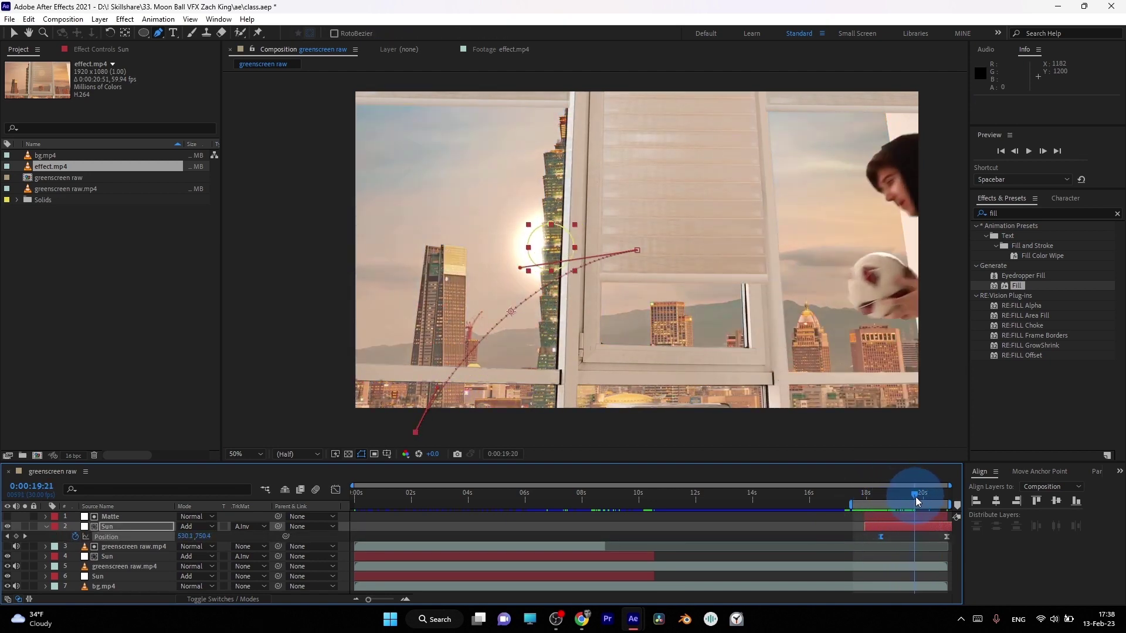